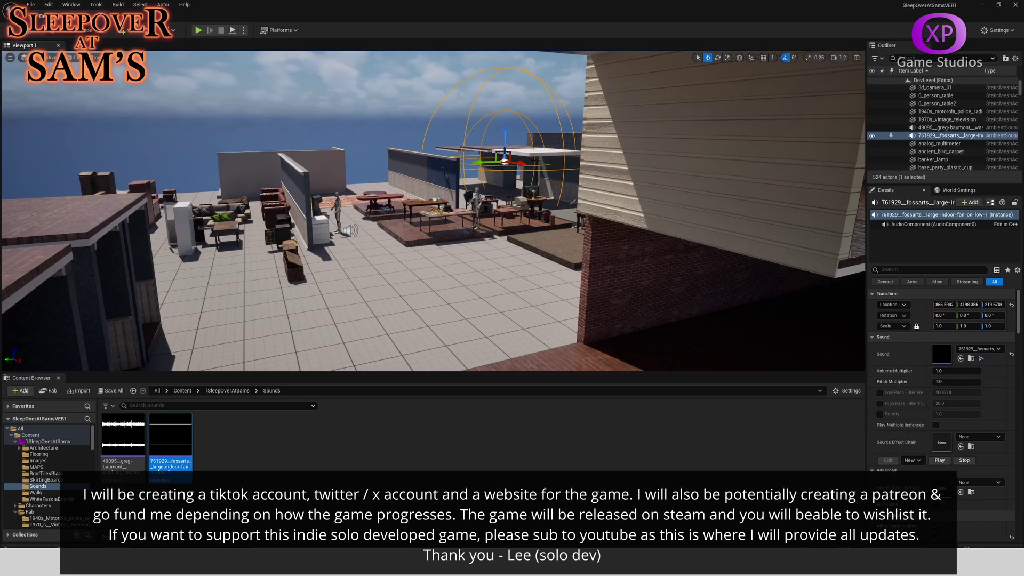
- View the Freesound page for washing_machine_rinse_loop.mp3 and the CloudConvert MP3 to WAV page in the browser, returning to the level editor
{"action": "right_click_drag", "start_coordinate": [434, 211], "coordinate": [445, 246]}
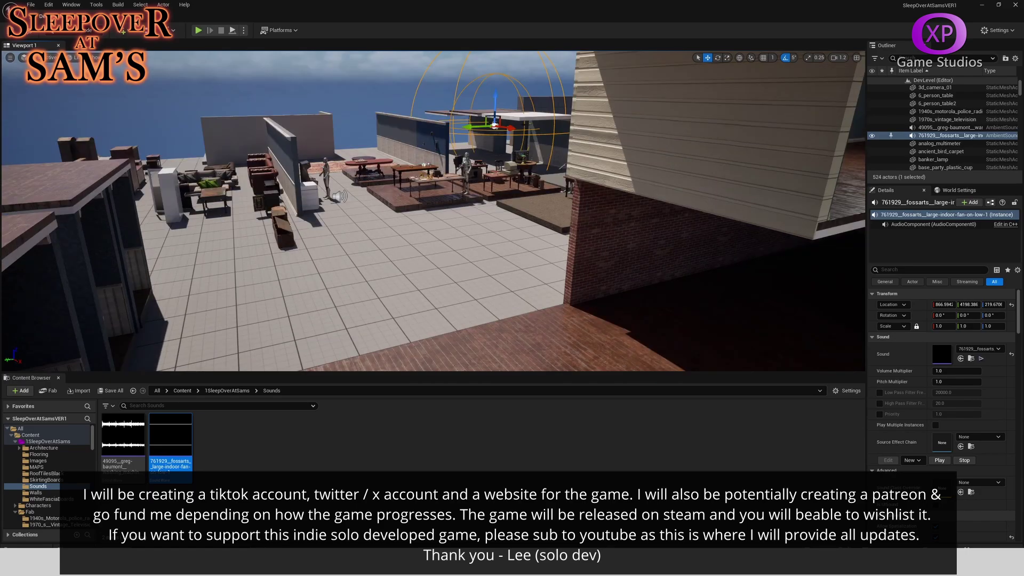
{"action": "left_click_drag", "start_coordinate": [0, 224], "coordinate": [582, 148]}
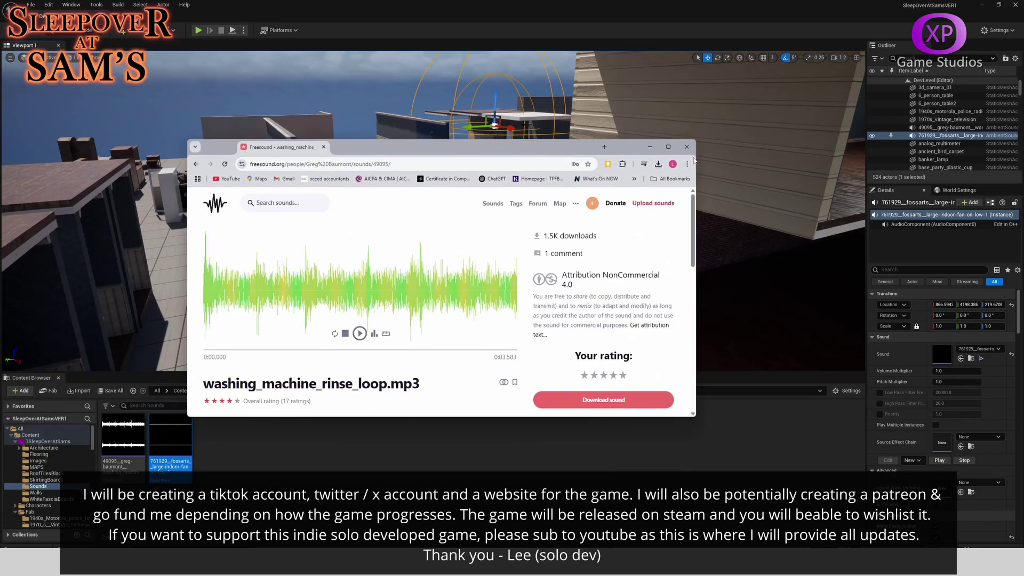
{"action": "left_click", "coordinate": [669, 147]}
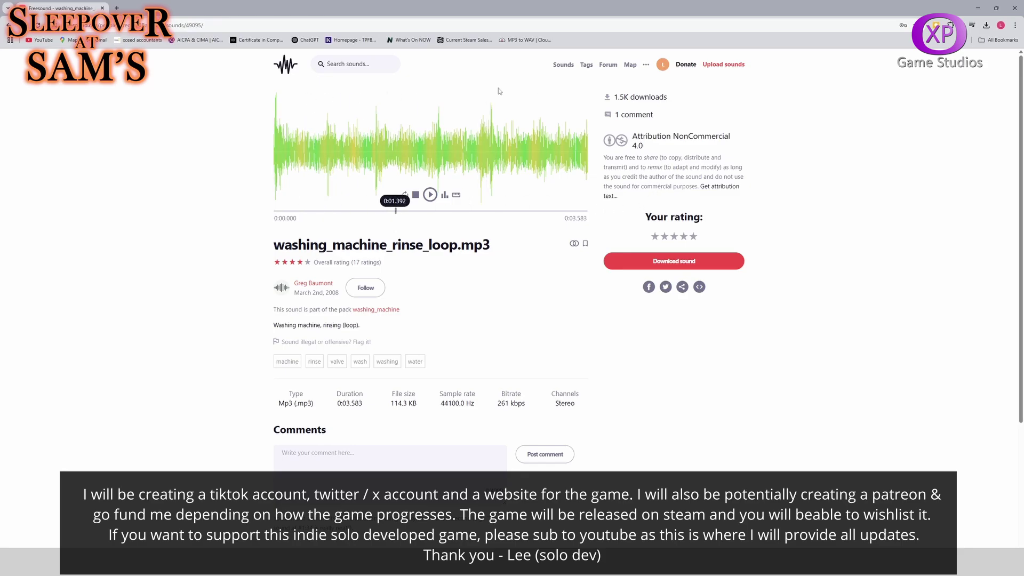
{"action": "left_click", "coordinate": [978, 8]}
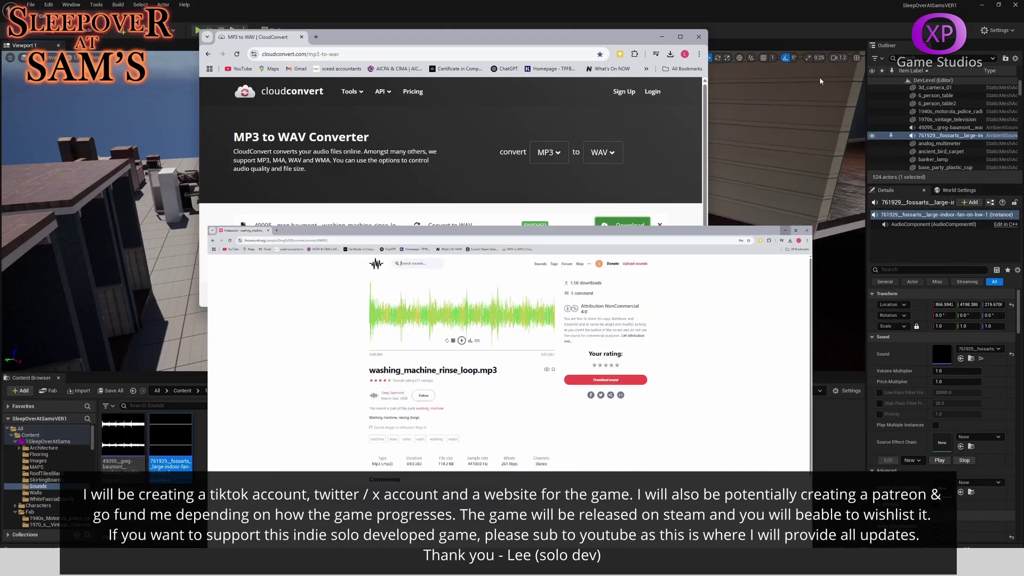
{"action": "left_click", "coordinate": [680, 36]}
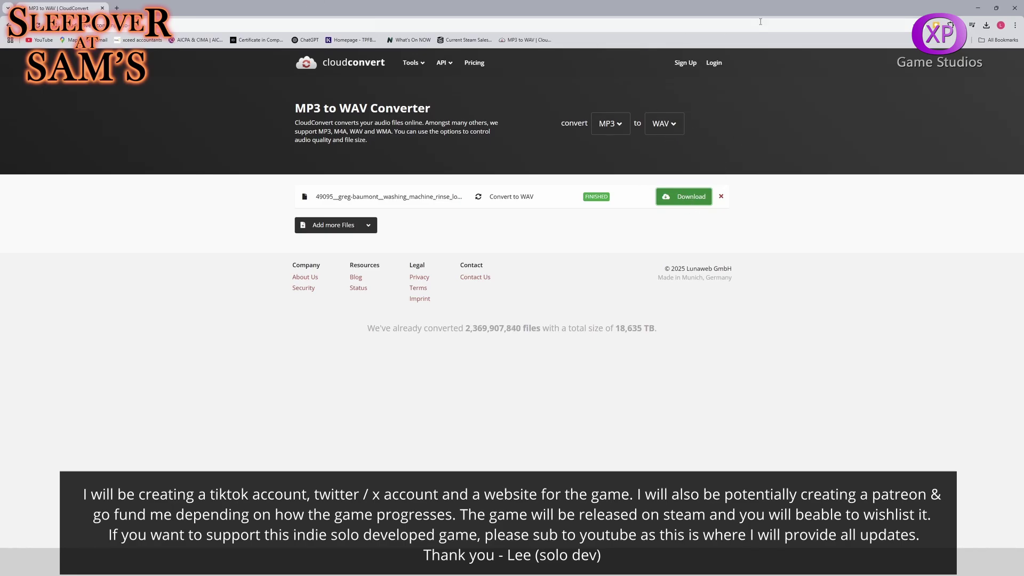
{"action": "left_click", "coordinate": [977, 8]}
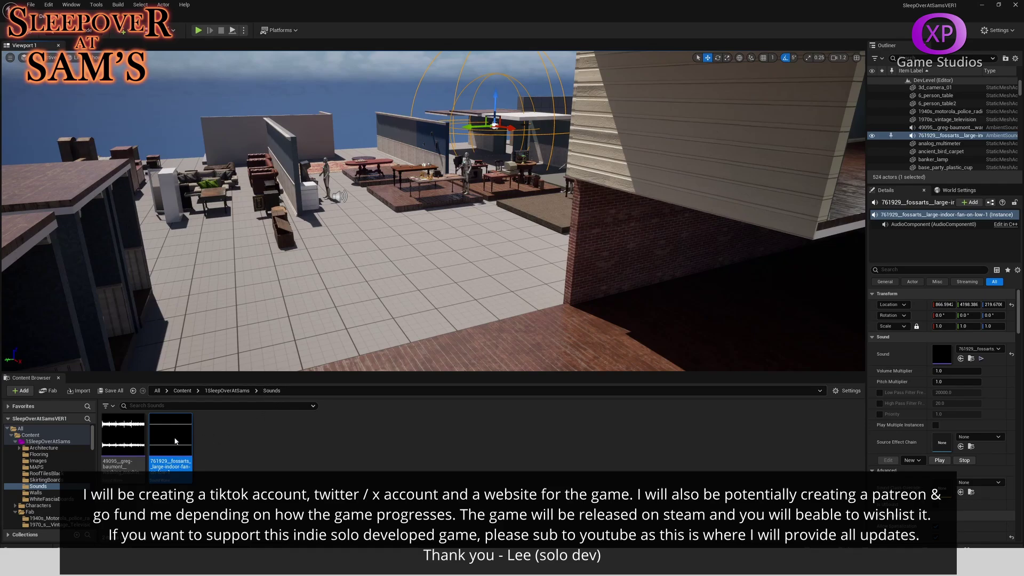
- Preview the washing machine rinse loop and the large indoor fan sound from the Sounds folder, stopping each one
{"action": "left_click", "coordinate": [124, 434]}
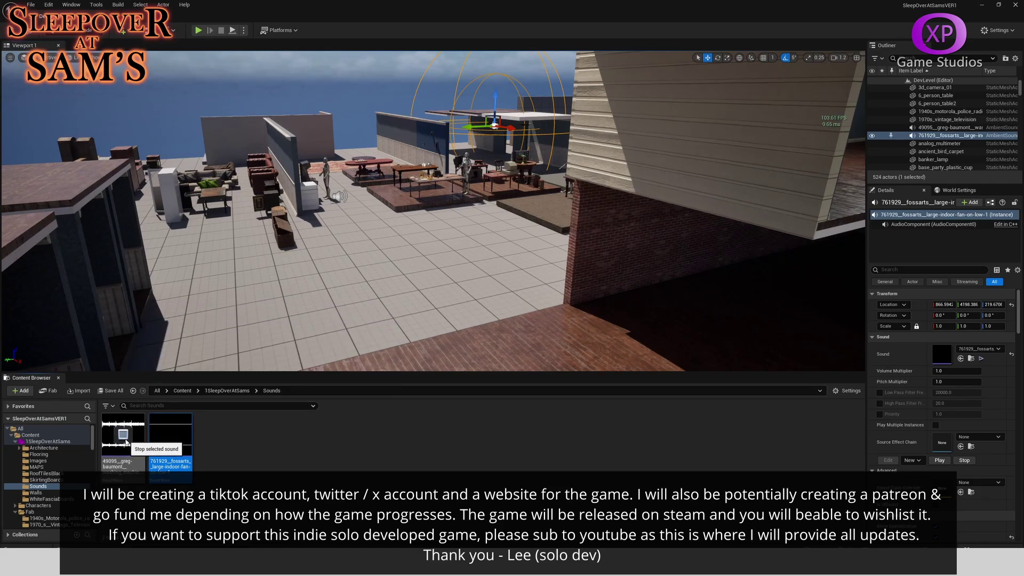
{"action": "left_click", "coordinate": [123, 435]}
{"action": "left_click", "coordinate": [170, 433]}
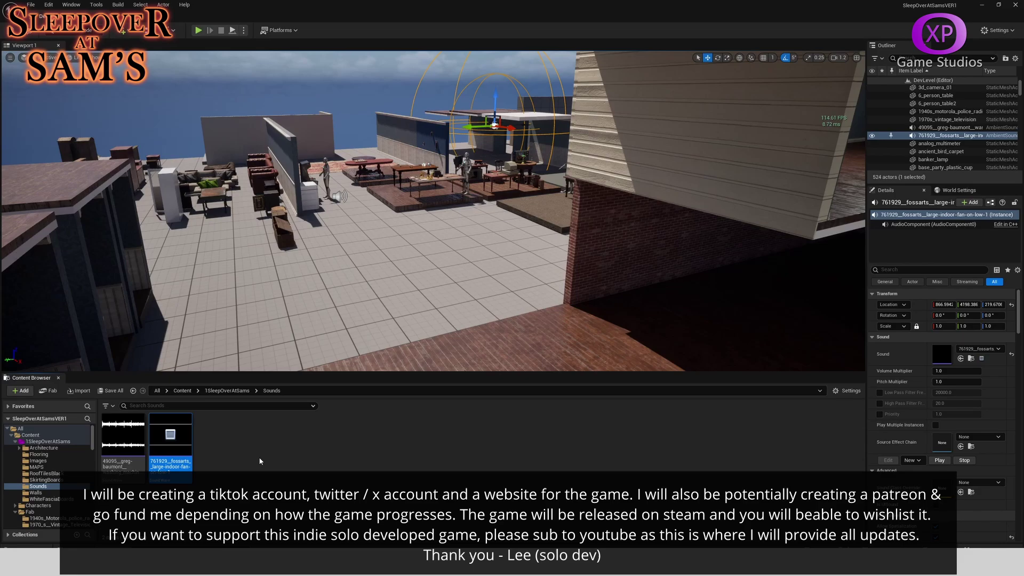
{"action": "left_click", "coordinate": [172, 434]}
- Place a copy of the washing machine rinse loop sound on the open floor in front of the washing machine
{"action": "key", "text": "w"}
{"action": "right_click_drag", "start_coordinate": [362, 324], "coordinate": [325, 302]}
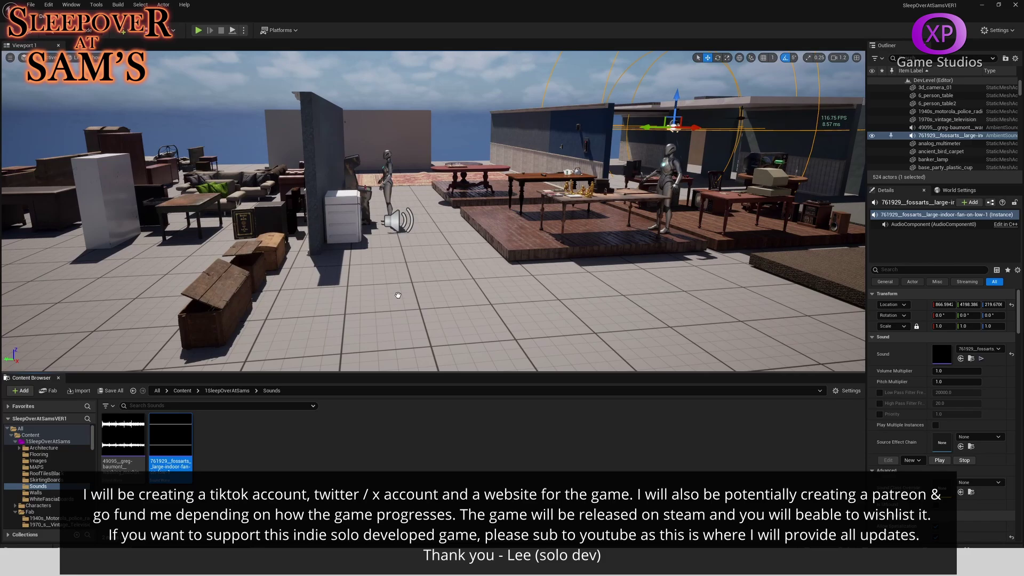
{"action": "left_click_drag", "start_coordinate": [123, 435], "coordinate": [403, 299]}
- Open the washing machine rinse loop asset, filter its details by "loop" to check the Looping option, and return to the level
{"action": "double_click", "coordinate": [123, 435]}
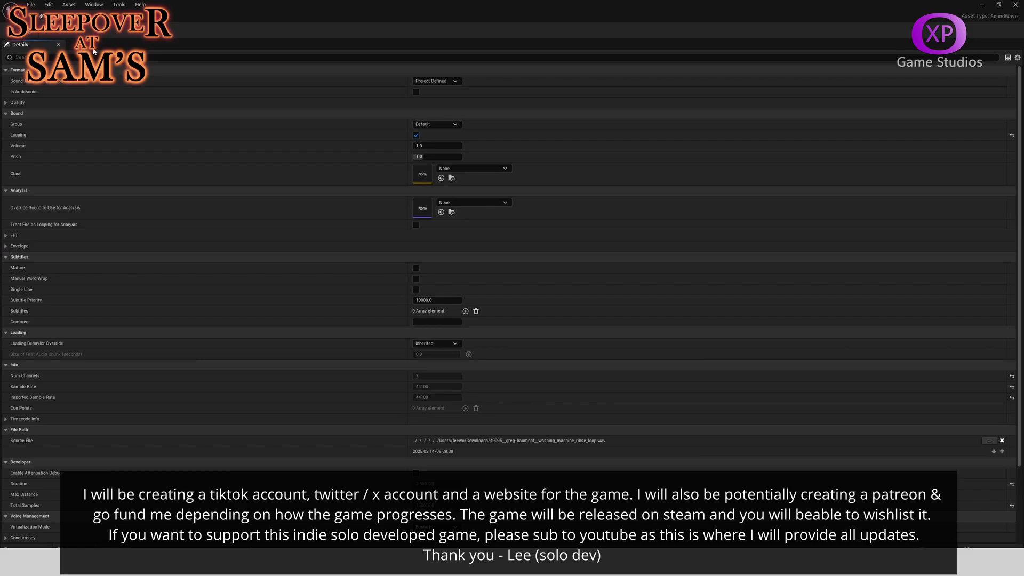
{"action": "left_click", "coordinate": [95, 57]}
{"action": "type", "text": "llo"}
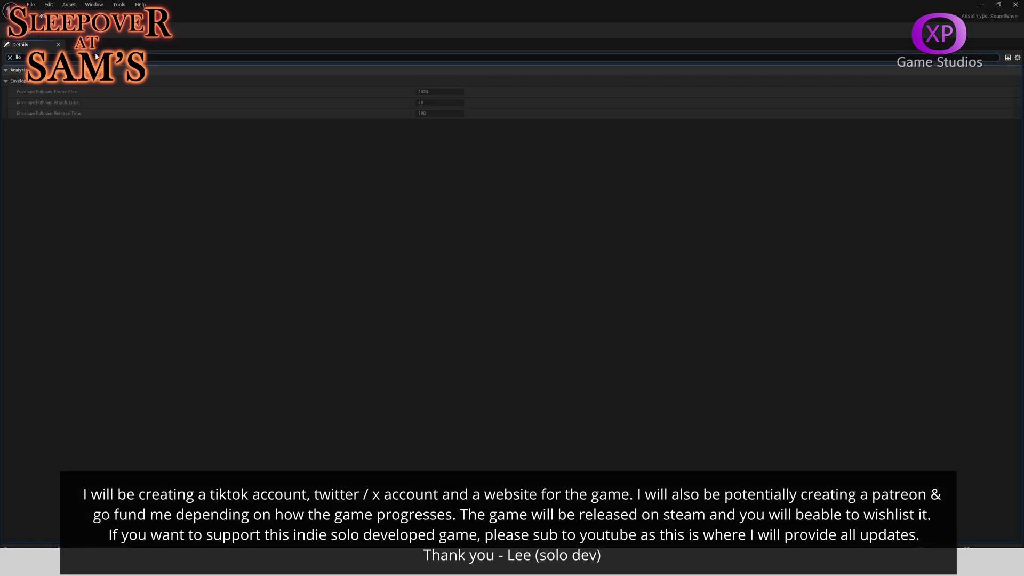
{"action": "key", "text": "BackSpace"}
{"action": "key", "text": "BackSpace"}
{"action": "key", "text": "BackSpace"}
{"action": "type", "text": "loop"}
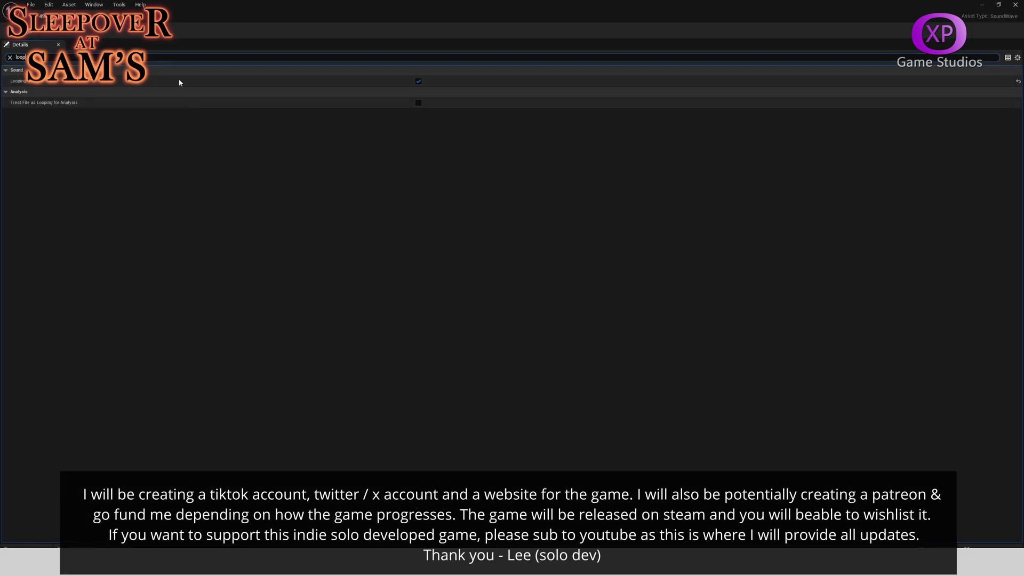
{"action": "left_click", "coordinate": [131, 16]}
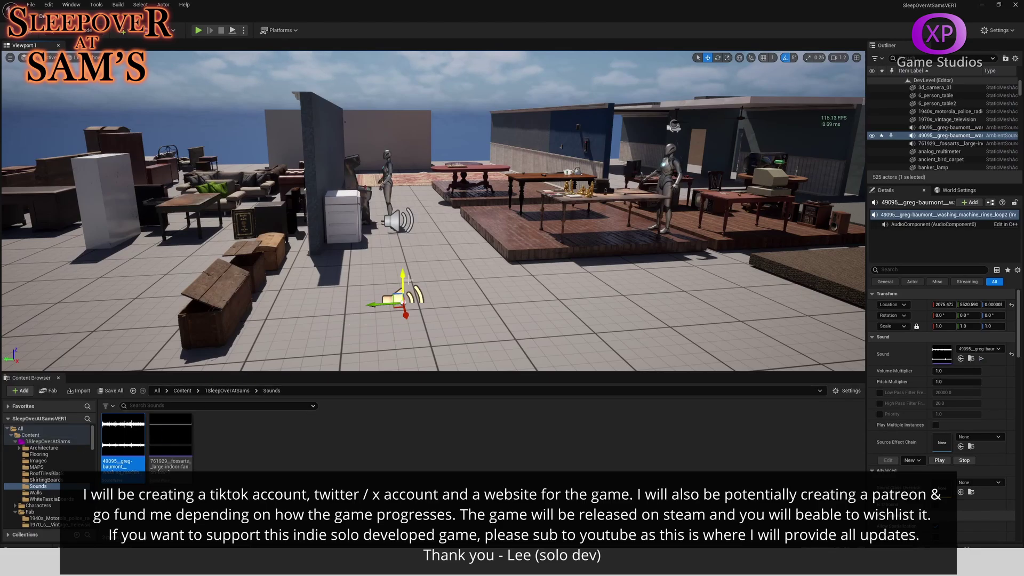
- Delete the newly placed sound copy and select the existing ambient sound beside the washing machine
{"action": "key", "text": "Delete"}
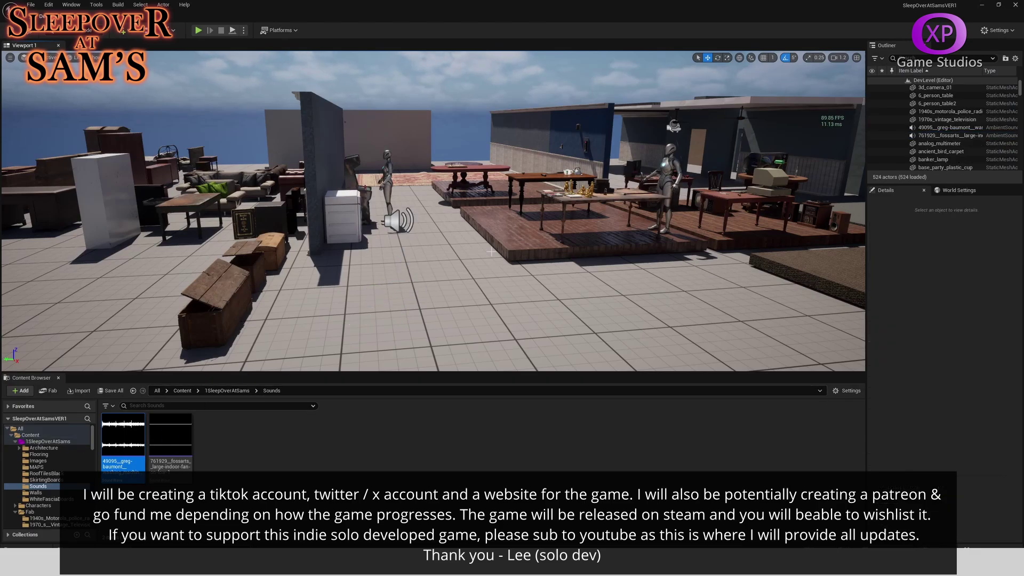
{"action": "left_click", "coordinate": [394, 224]}
{"action": "mouse_move", "coordinate": [462, 293]}
{"action": "right_mouse_down"}
{"action": "mouse_move", "coordinate": [462, 264]}
{"action": "mouse_move", "coordinate": [462, 282]}
{"action": "right_mouse_up"}
{"action": "key", "text": "w"}
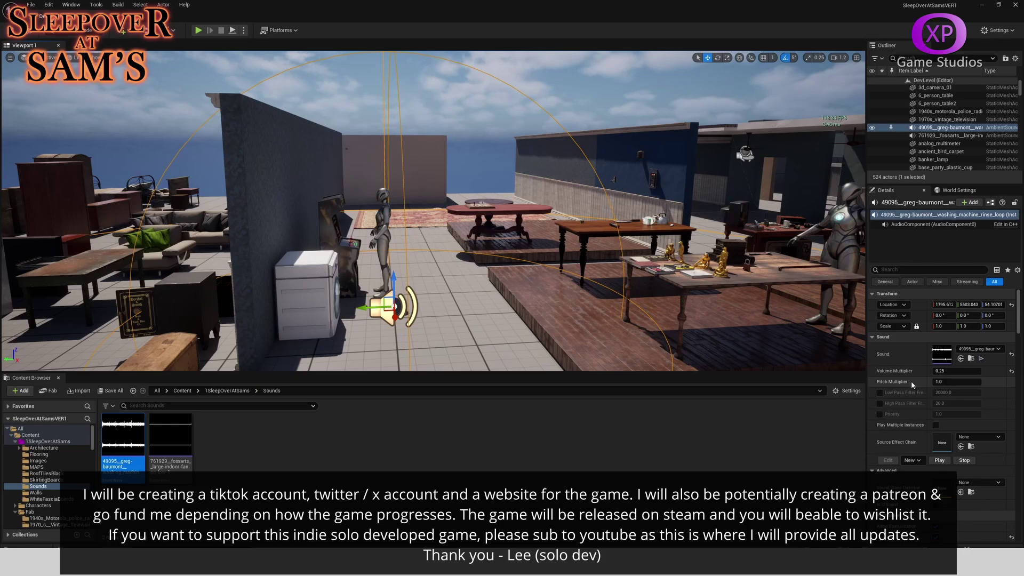
- Review the washing machine sound's attenuation settings and the Attenuation Function choices, keeping Linear
{"action": "scroll", "coordinate": [949, 395], "scroll_direction": "down", "scroll_amount": 5}
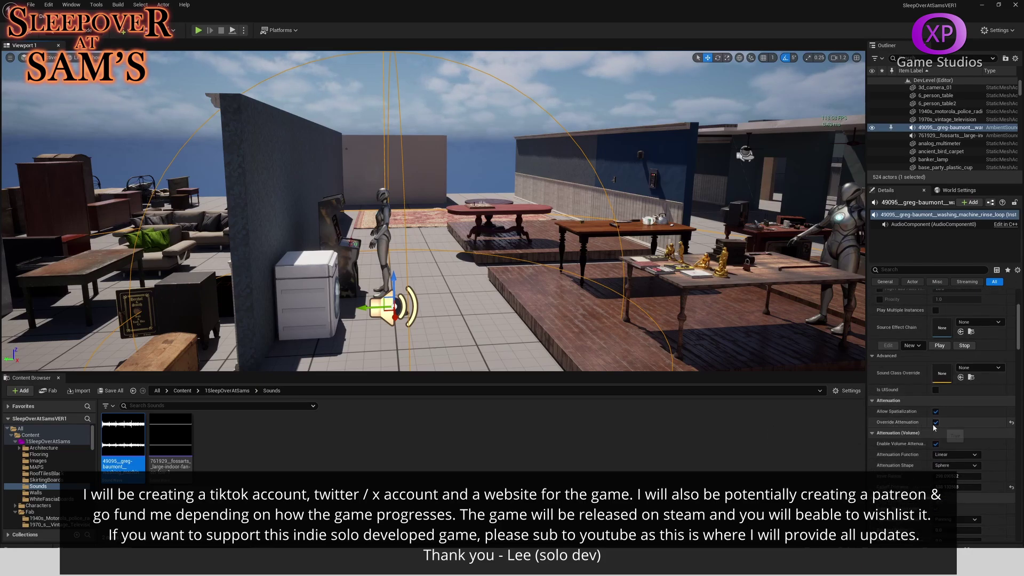
{"action": "scroll", "coordinate": [945, 429], "scroll_direction": "down", "scroll_amount": 1}
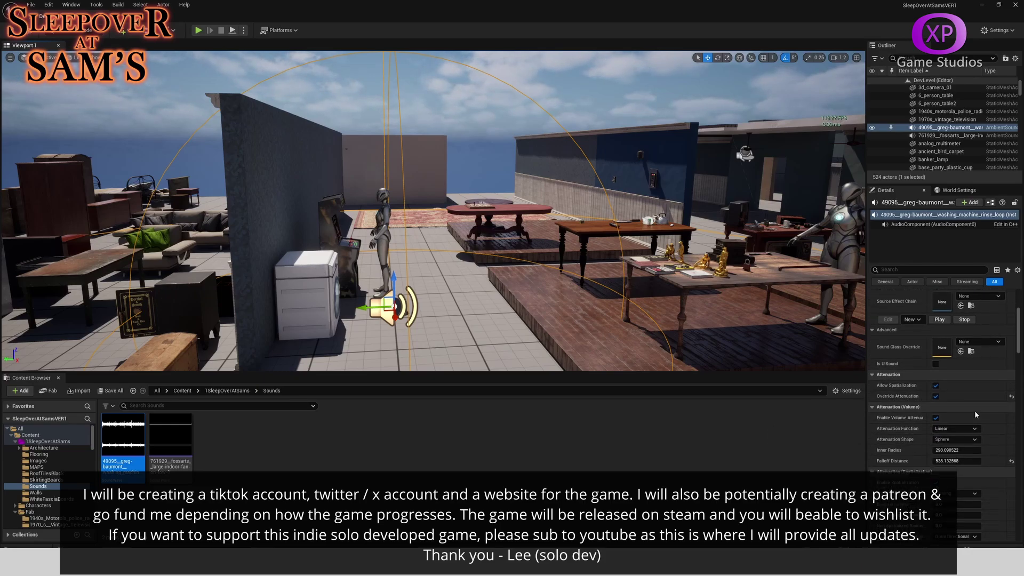
{"action": "left_click", "coordinate": [952, 430]}
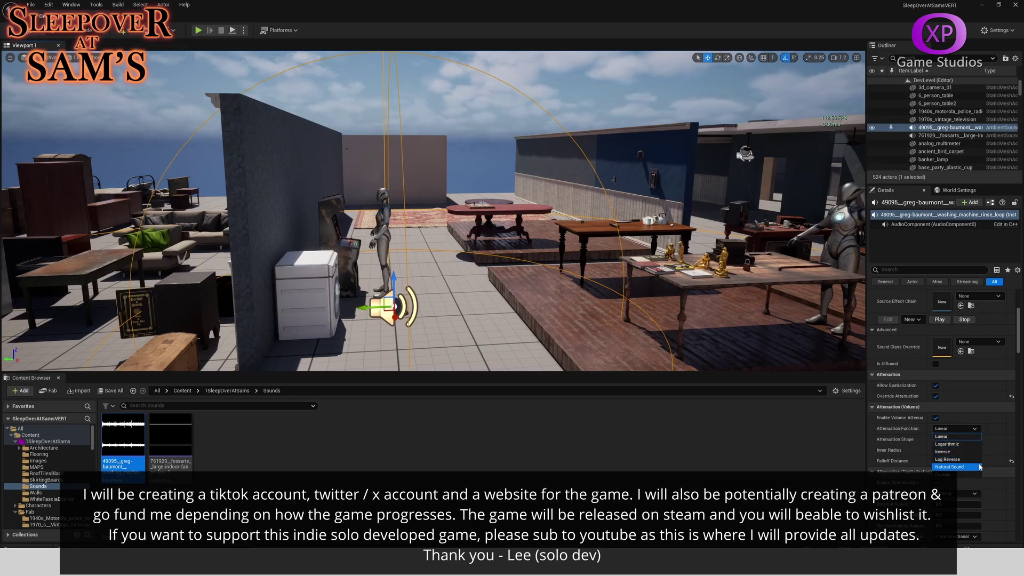
{"action": "left_click", "coordinate": [951, 437]}
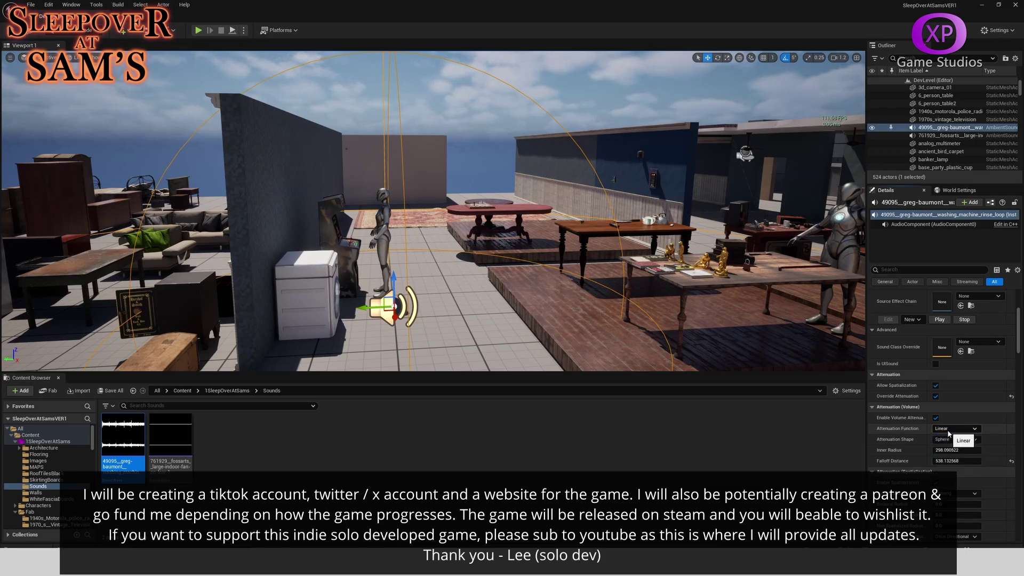
- Adjust the washing machine sound's attenuation sphere to an Inner Radius of about 280.49 and a Falloff Distance of about 540.57
{"action": "right_click_drag", "start_coordinate": [438, 262], "coordinate": [506, 283]}
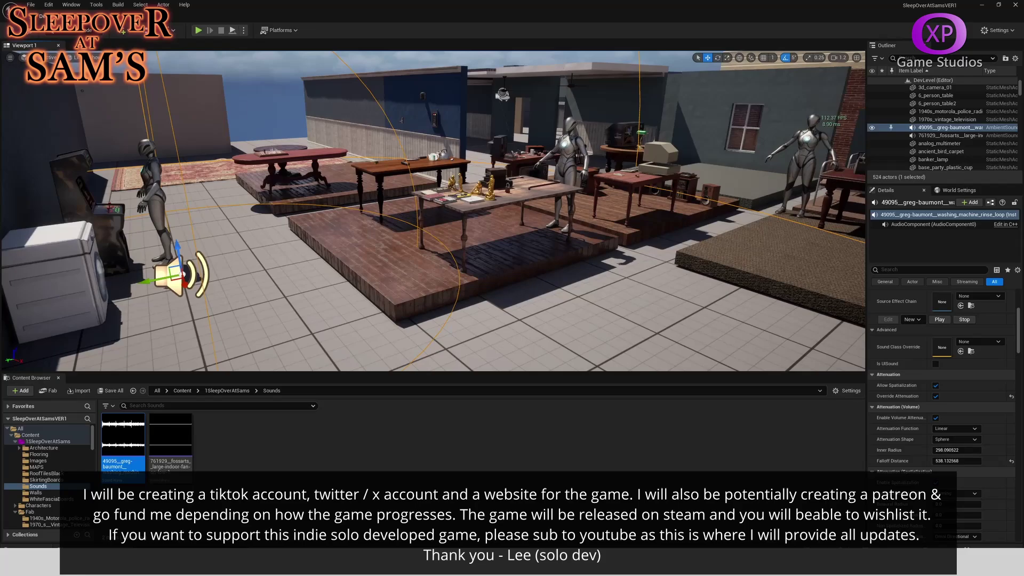
{"action": "key", "text": "f"}
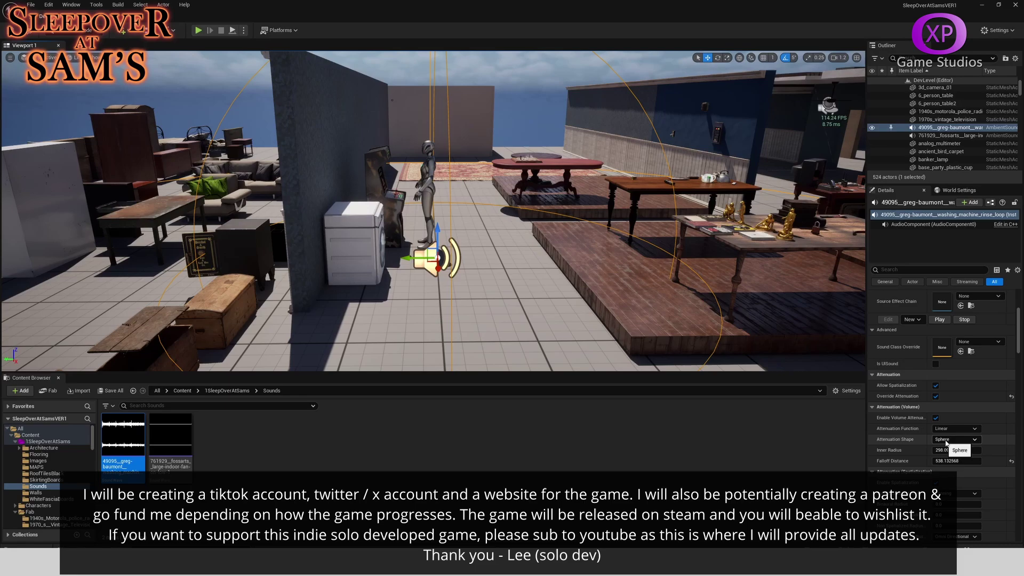
{"action": "right_click_drag", "start_coordinate": [648, 277], "coordinate": [602, 304]}
{"action": "key", "text": "s"}
{"action": "key", "text": "d"}
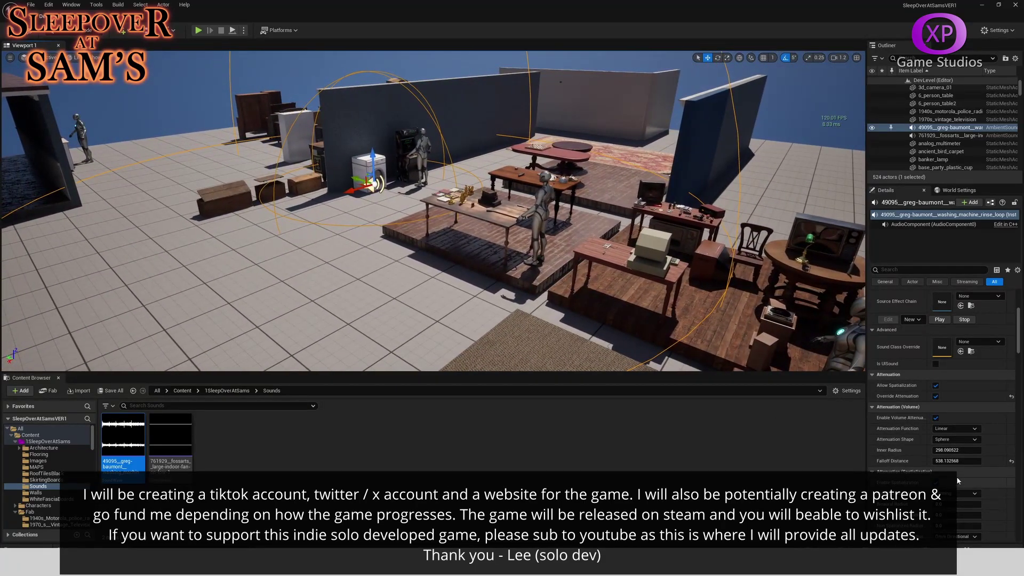
{"action": "mouse_move", "coordinate": [957, 451]}
{"action": "left_mouse_down"}
{"action": "mouse_move", "coordinate": [933, 450]}
{"action": "mouse_move", "coordinate": [951, 450]}
{"action": "left_mouse_up"}
{"action": "right_click_drag", "start_coordinate": [587, 148], "coordinate": [504, 141]}
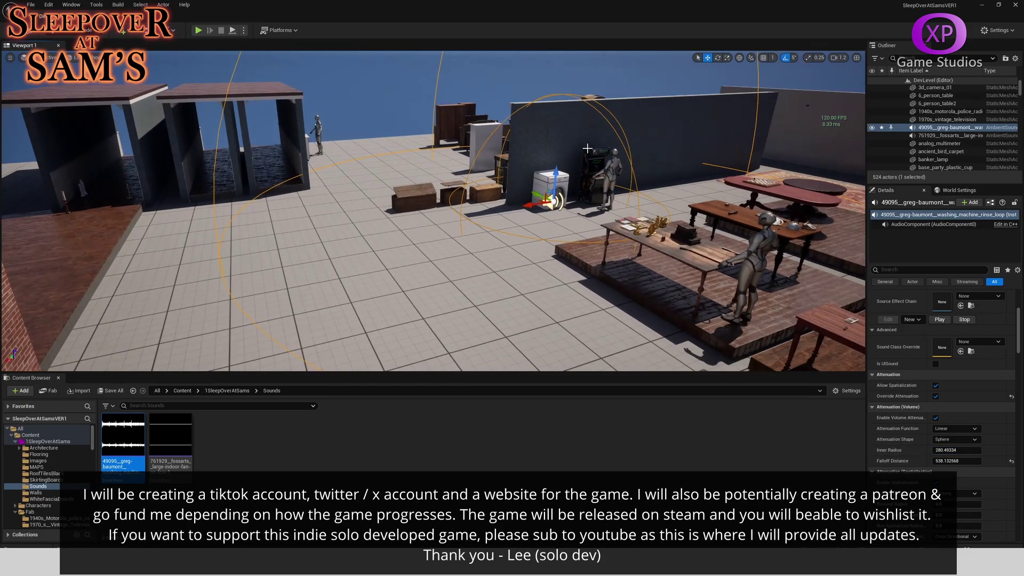
{"action": "right_click_drag", "start_coordinate": [587, 148], "coordinate": [577, 149]}
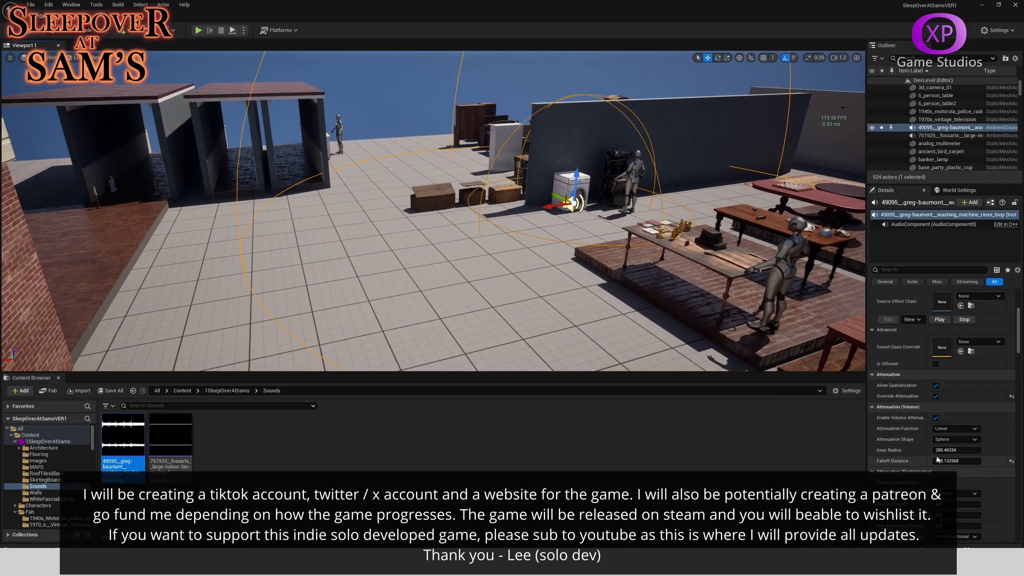
{"action": "left_click_drag", "start_coordinate": [937, 460], "coordinate": [968, 460]}
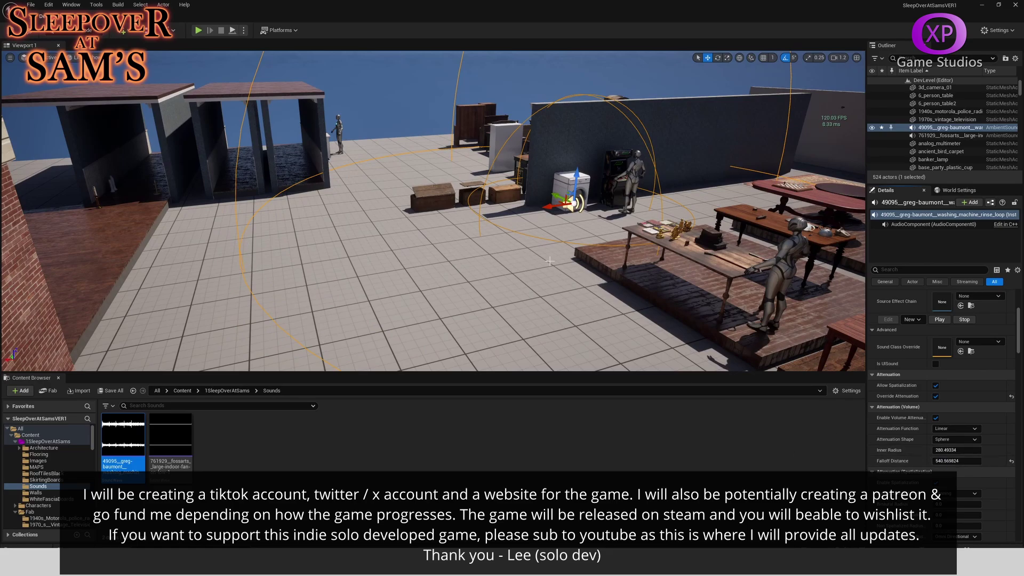
- Examine the washing machine sound's inner and falloff spheres from across the level
{"action": "key", "text": "f"}
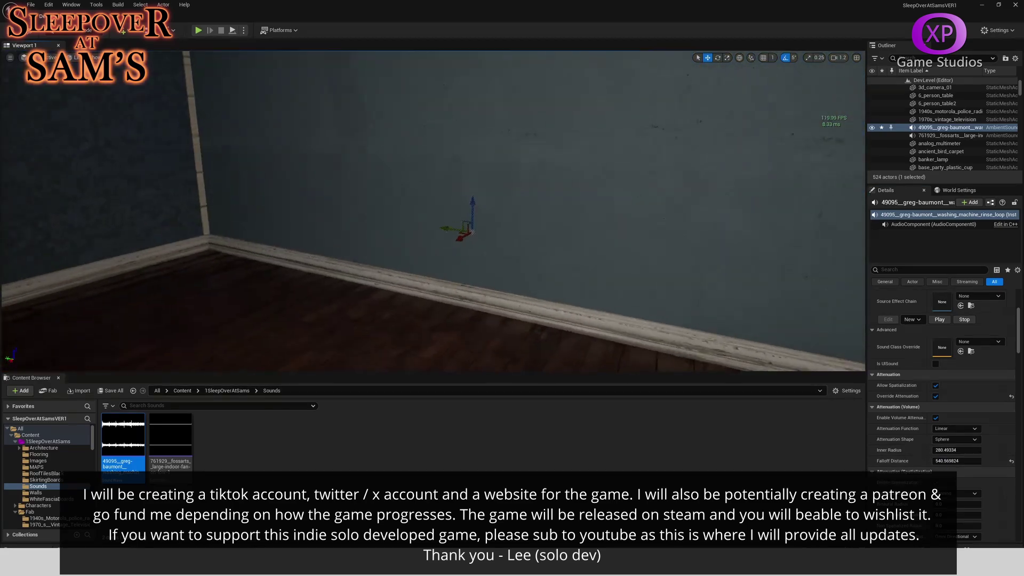
{"action": "key", "text": "s"}
{"action": "right_click_drag", "start_coordinate": [472, 232], "coordinate": [469, 288]}
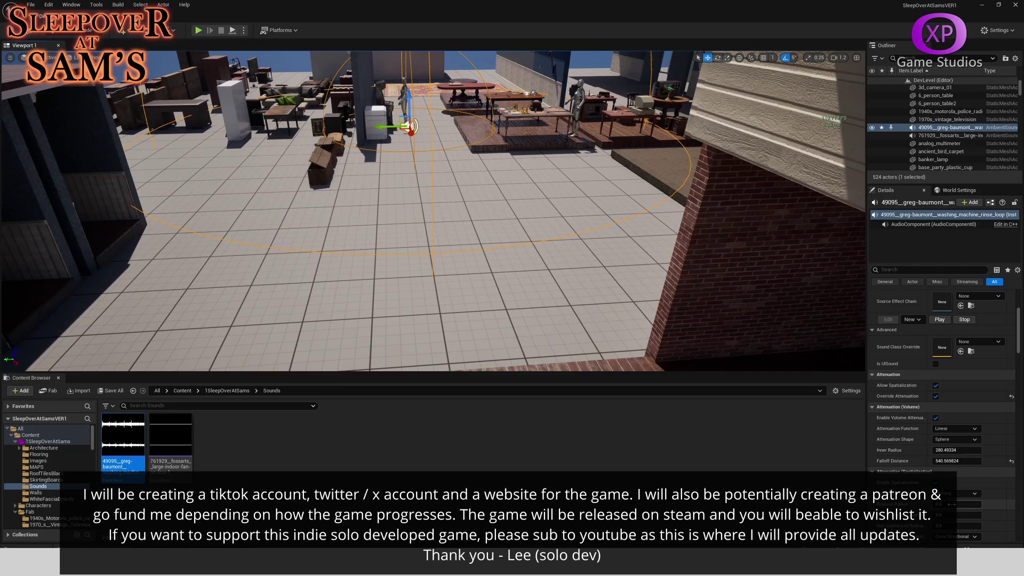
{"action": "scroll", "coordinate": [951, 504], "scroll_direction": "down", "scroll_amount": 3}
{"action": "right_click_drag", "start_coordinate": [370, 220], "coordinate": [336, 185]}
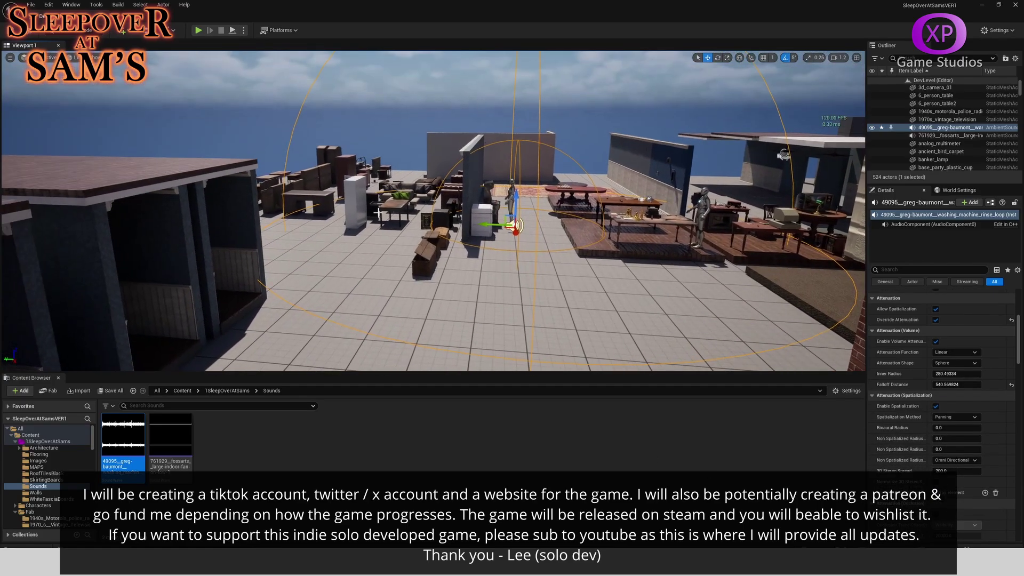
{"action": "right_click_drag", "start_coordinate": [377, 212], "coordinate": [383, 211]}
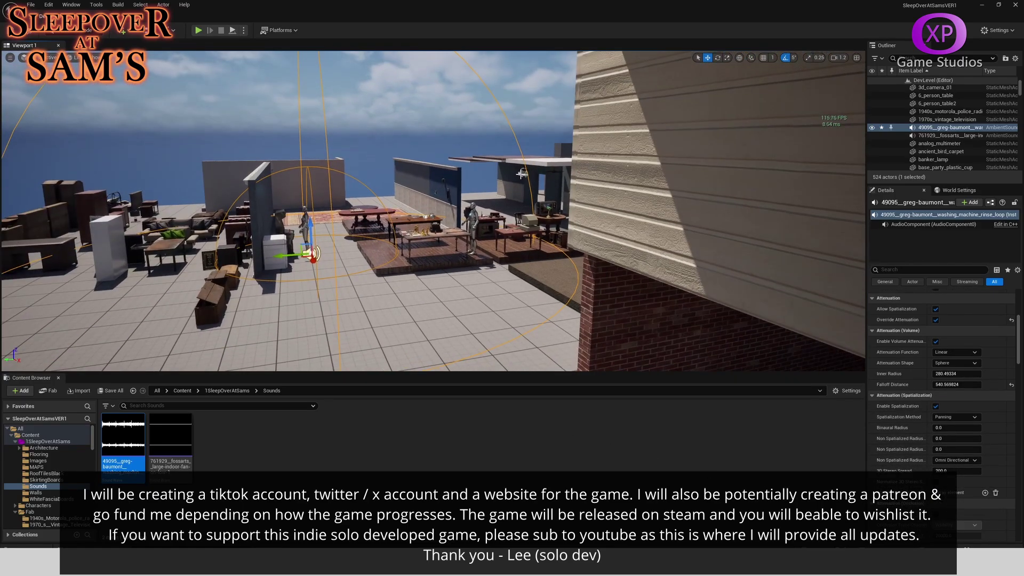
- Select the large indoor fan sound near the ceiling and examine its attenuation spheres
{"action": "left_click", "coordinate": [521, 174]}
{"action": "key", "text": "f"}
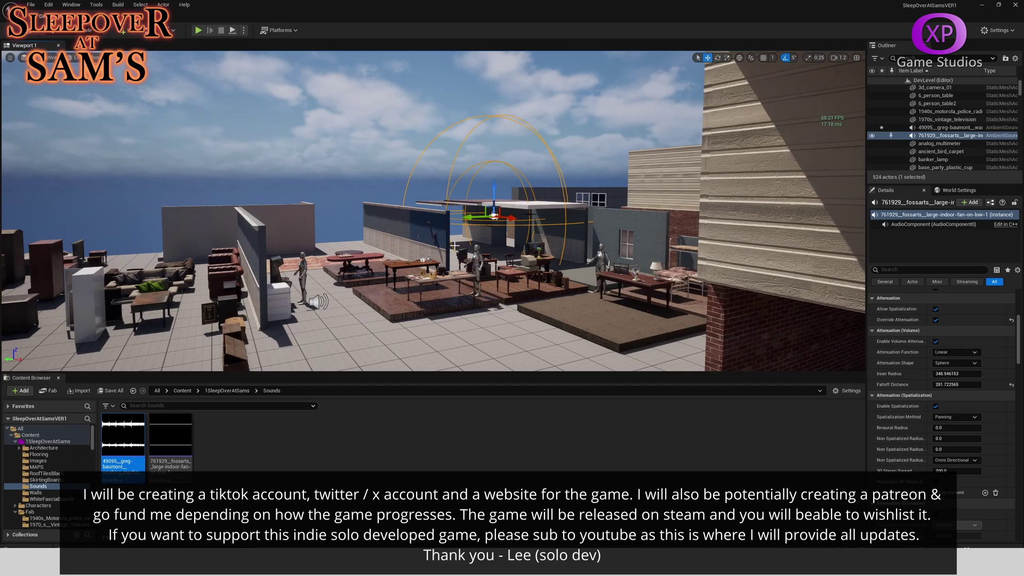
{"action": "right_click_drag", "start_coordinate": [454, 246], "coordinate": [454, 251]}
{"action": "left_click_drag", "start_coordinate": [443, 254], "coordinate": [441, 298]}
- Play-test the level and run the character to the washing machine to hear its sound fade in with distance
{"action": "left_click", "coordinate": [198, 30]}
{"action": "left_click", "coordinate": [344, 204]}
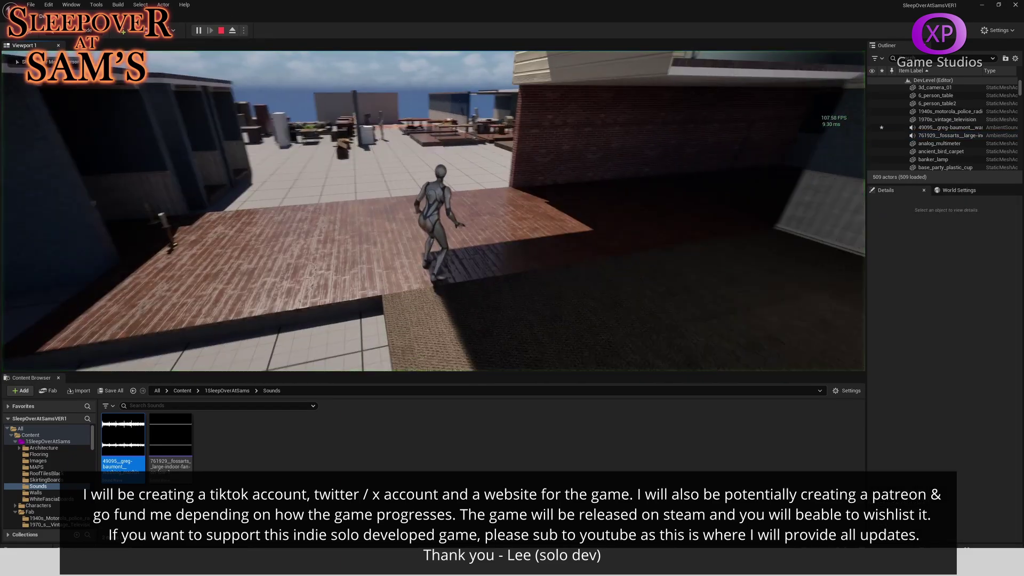
{"action": "key", "text": "w"}
{"action": "key", "text": "w"}
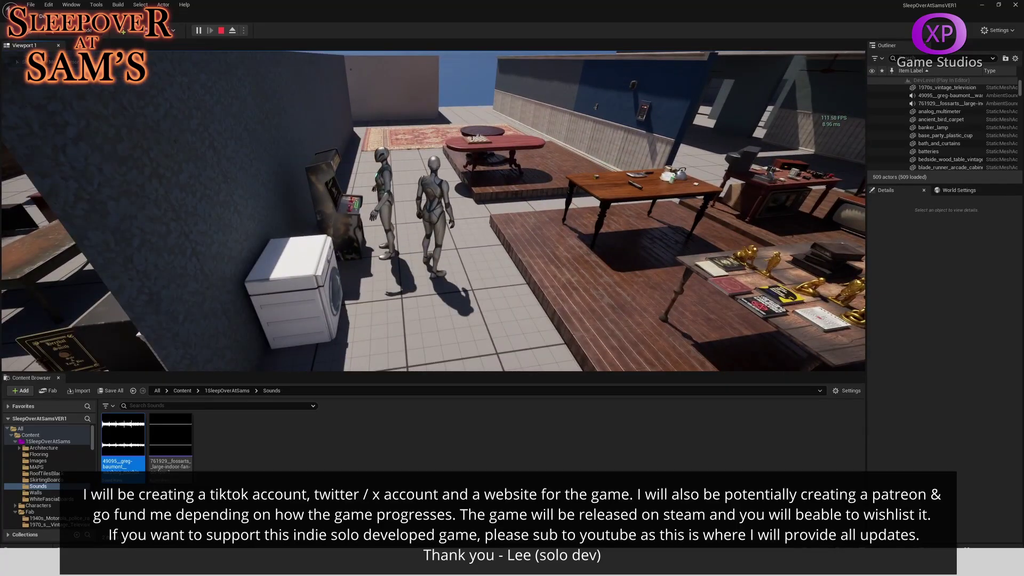
{"action": "key", "text": "w"}
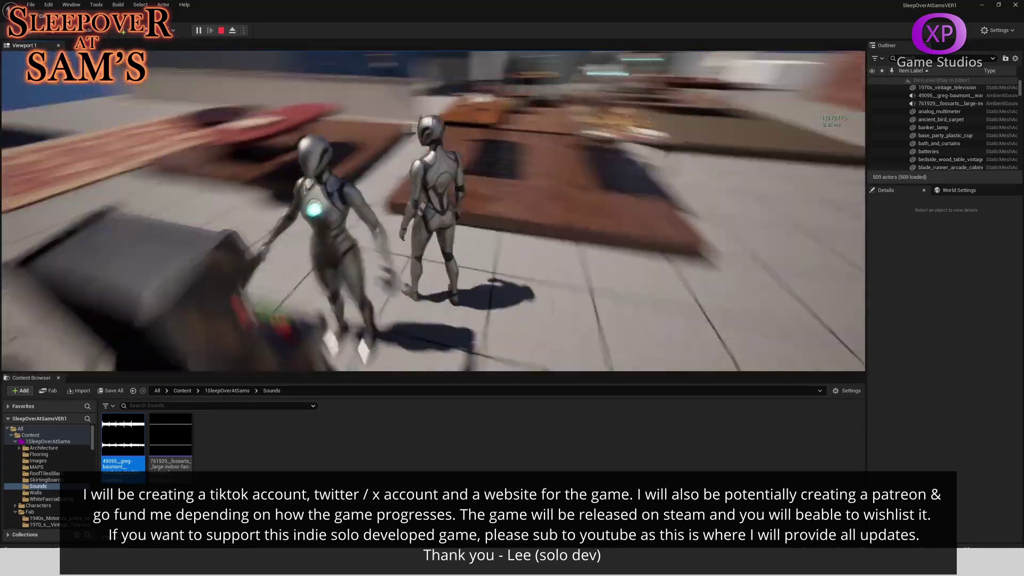
{"action": "key", "text": "w"}
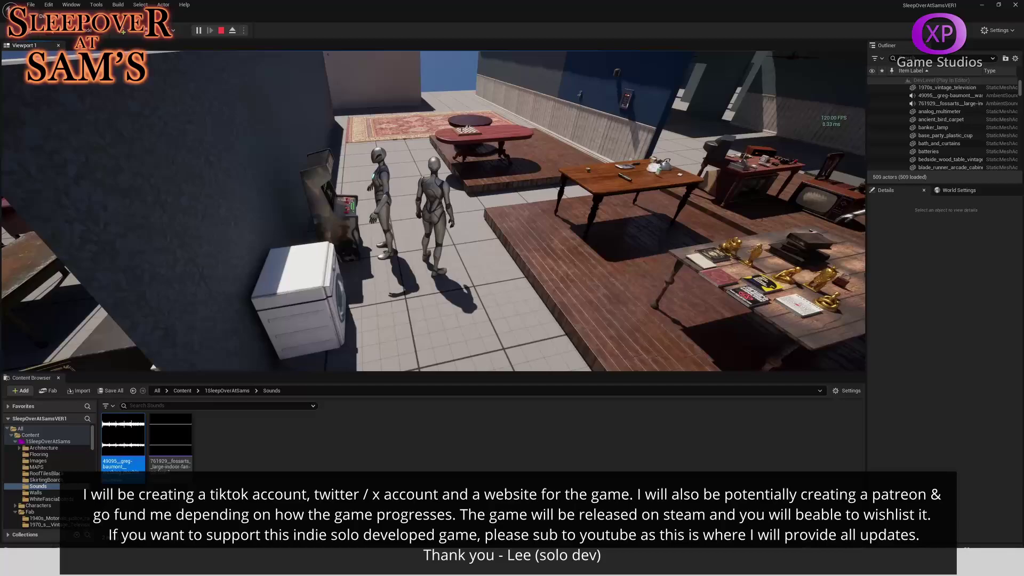
- Run the character past the carpet to the ceiling fans to hear their sound, return across the level, and end the play test
{"action": "key", "text": "w"}
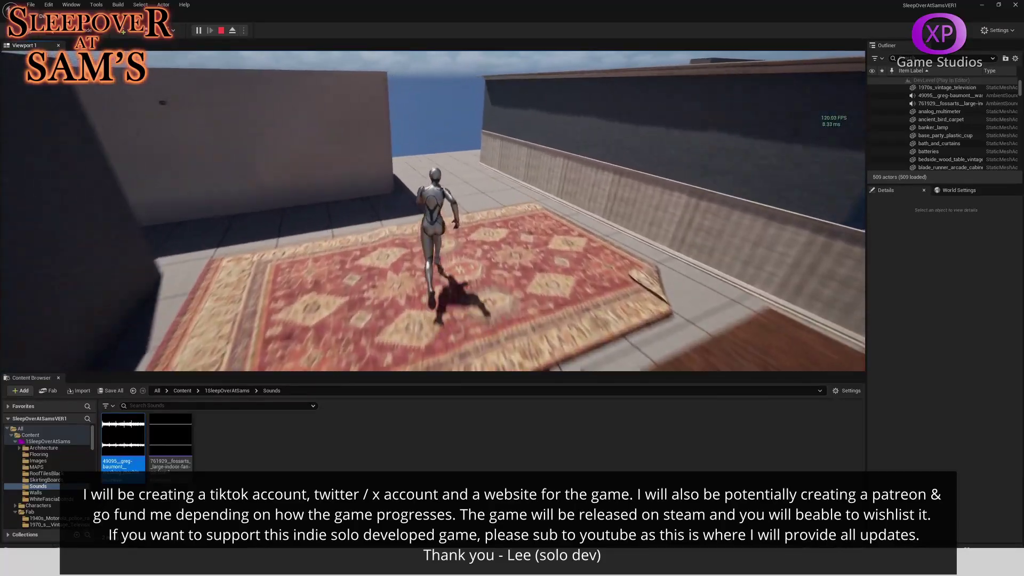
{"action": "key", "text": "w"}
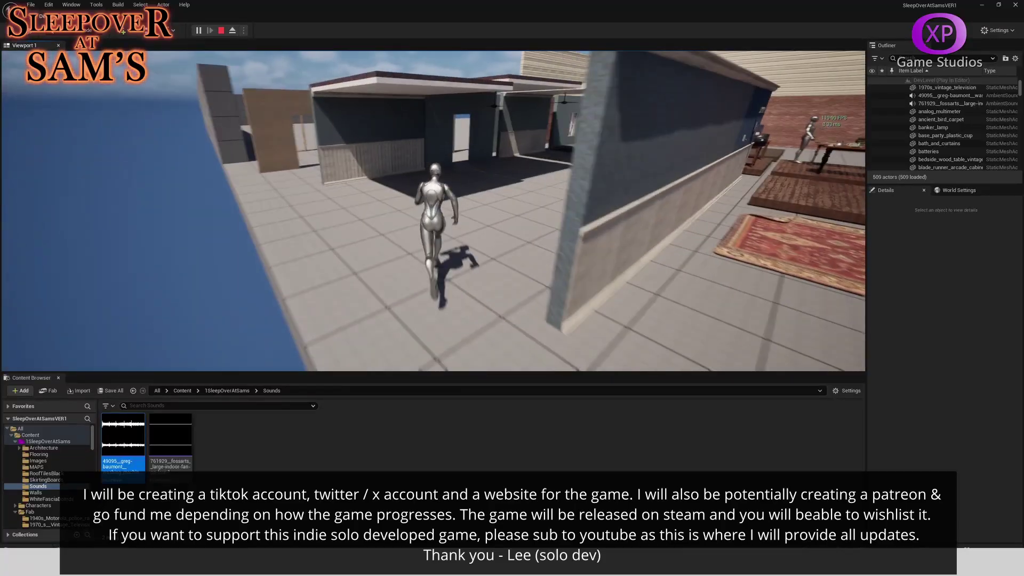
{"action": "key", "text": "w"}
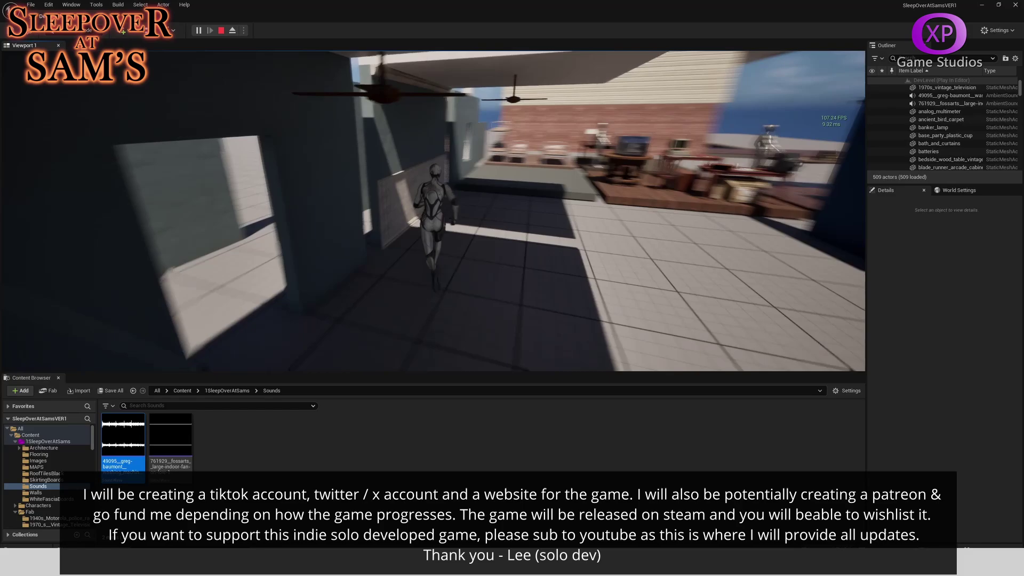
{"action": "key", "text": "w"}
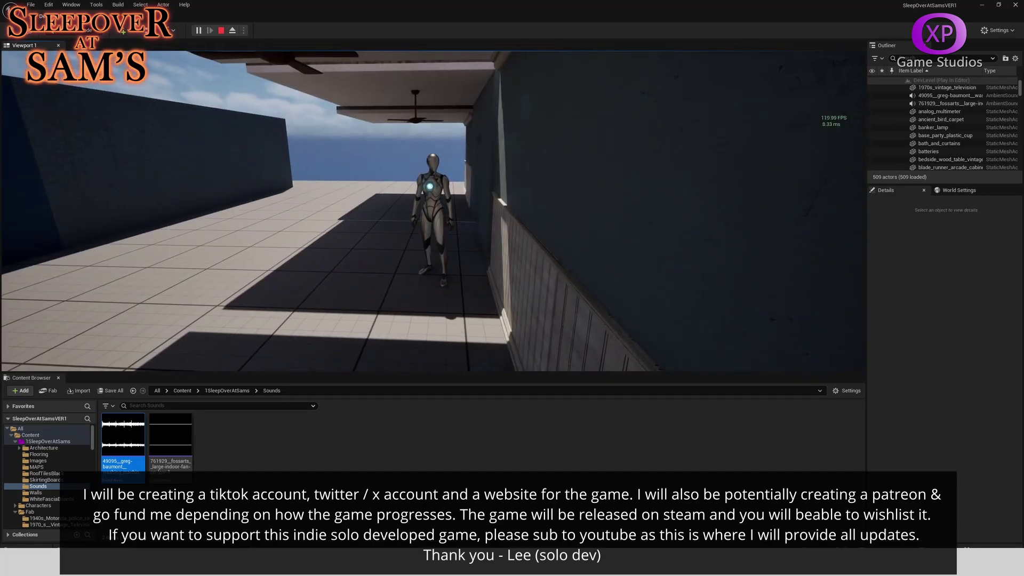
{"action": "key", "text": "w"}
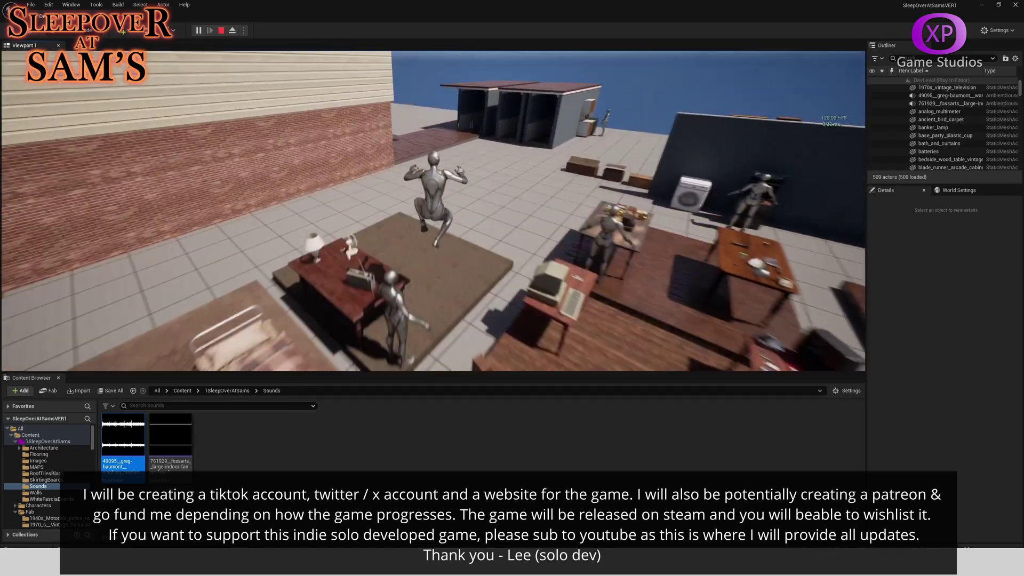
{"action": "key", "text": "w"}
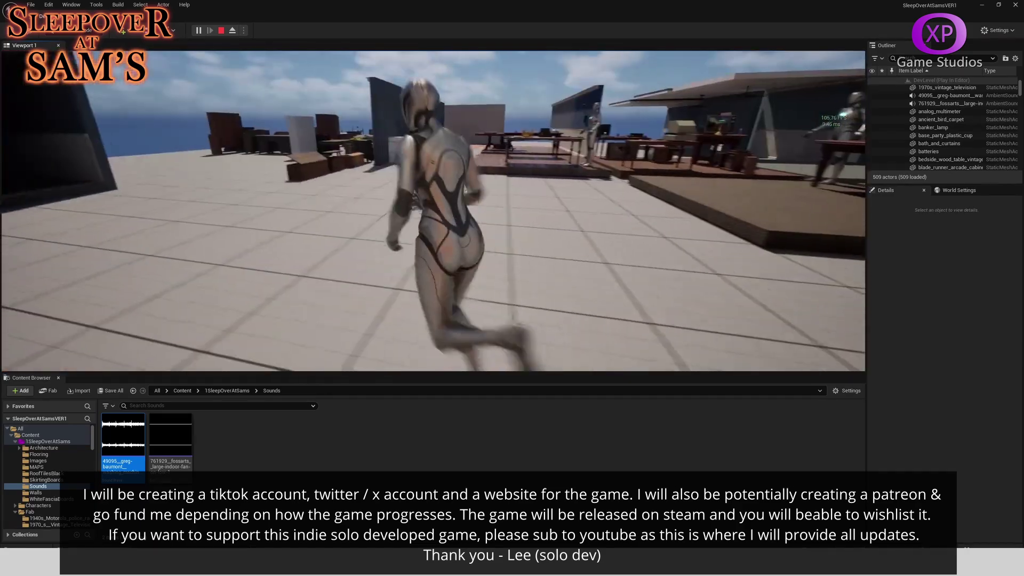
{"action": "key", "text": "Escape"}
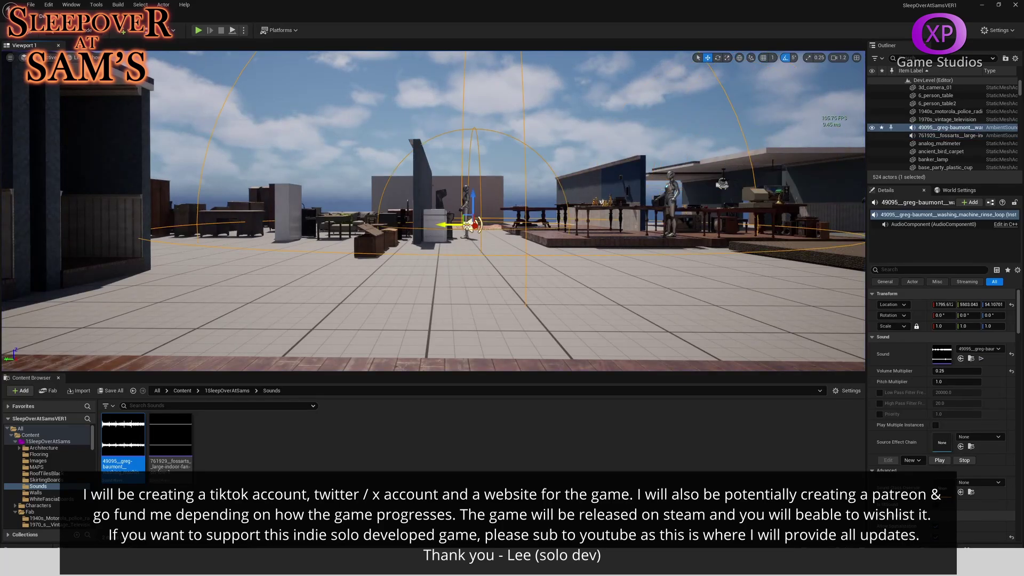
- Set the washing machine sound's Attenuation Function to Natural Sound
{"action": "scroll", "coordinate": [996, 420], "scroll_direction": "down", "scroll_amount": 4}
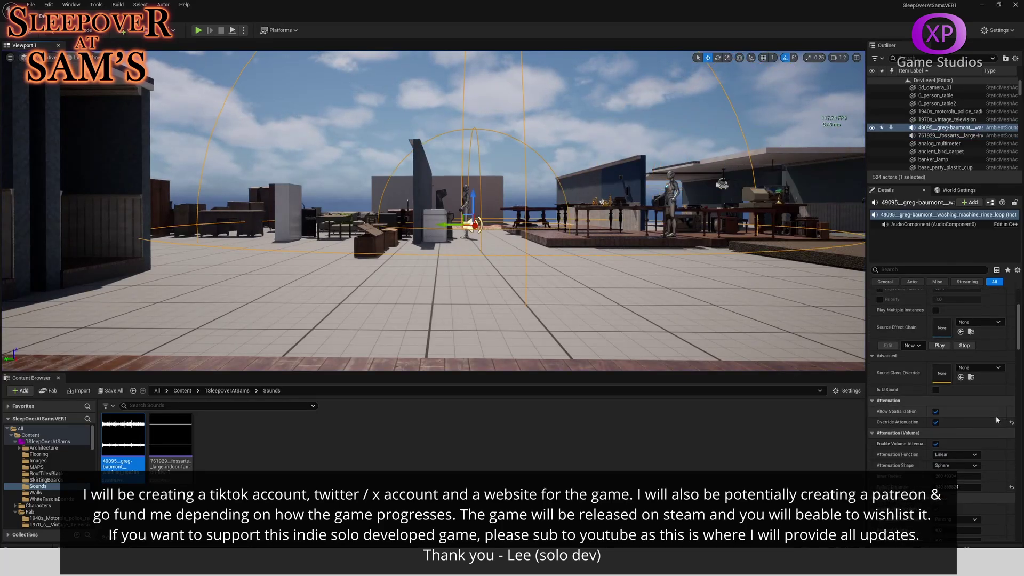
{"action": "scroll", "coordinate": [996, 416], "scroll_direction": "down", "scroll_amount": 1}
{"action": "left_click", "coordinate": [972, 441]}
{"action": "left_click", "coordinate": [959, 482]}
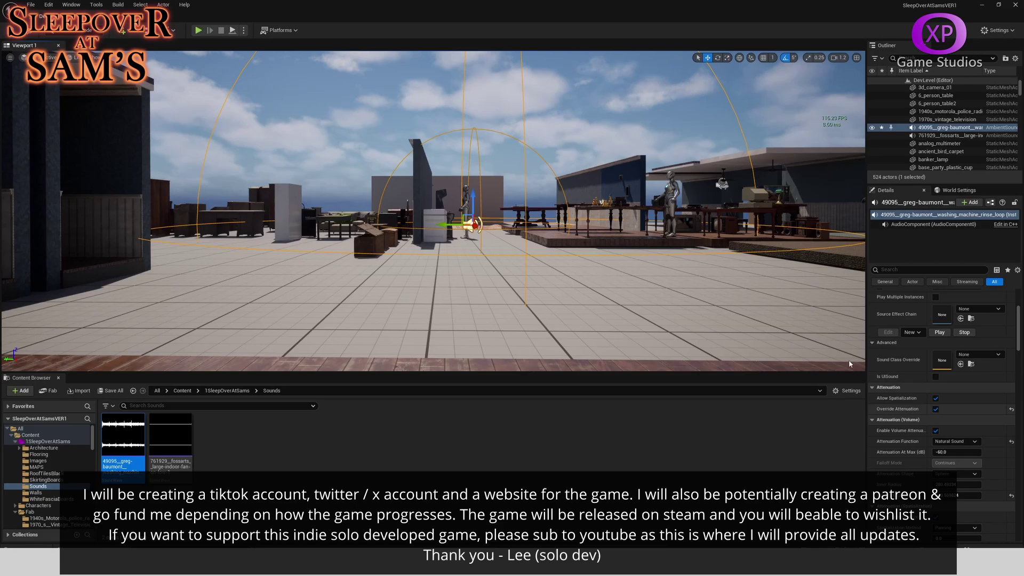
- Select the large indoor fan sound and set its Attenuation Function to Natural Sound
{"action": "right_click_drag", "start_coordinate": [547, 181], "coordinate": [597, 183]}
{"action": "left_click", "coordinate": [549, 184]}
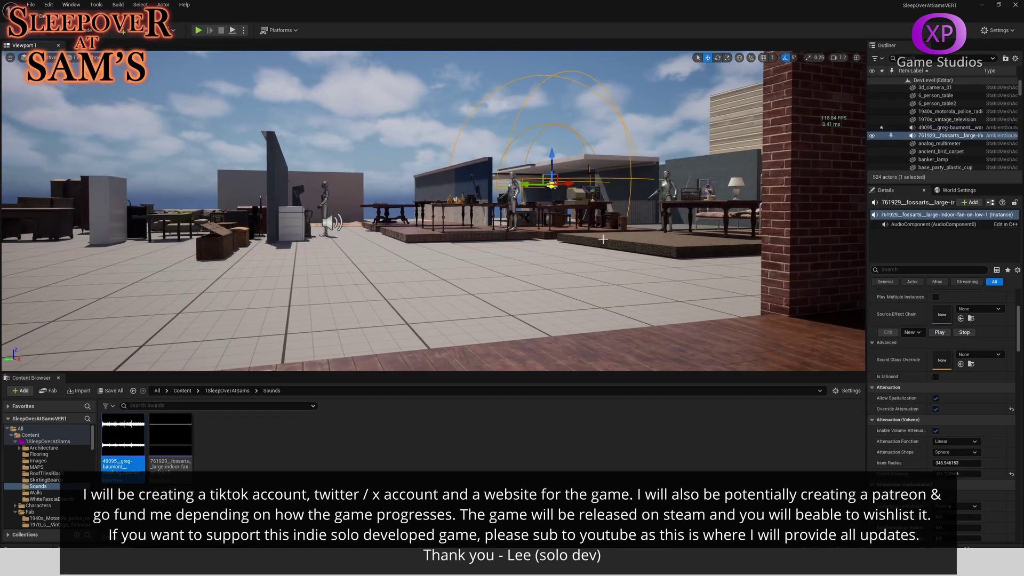
{"action": "left_click", "coordinate": [955, 442]}
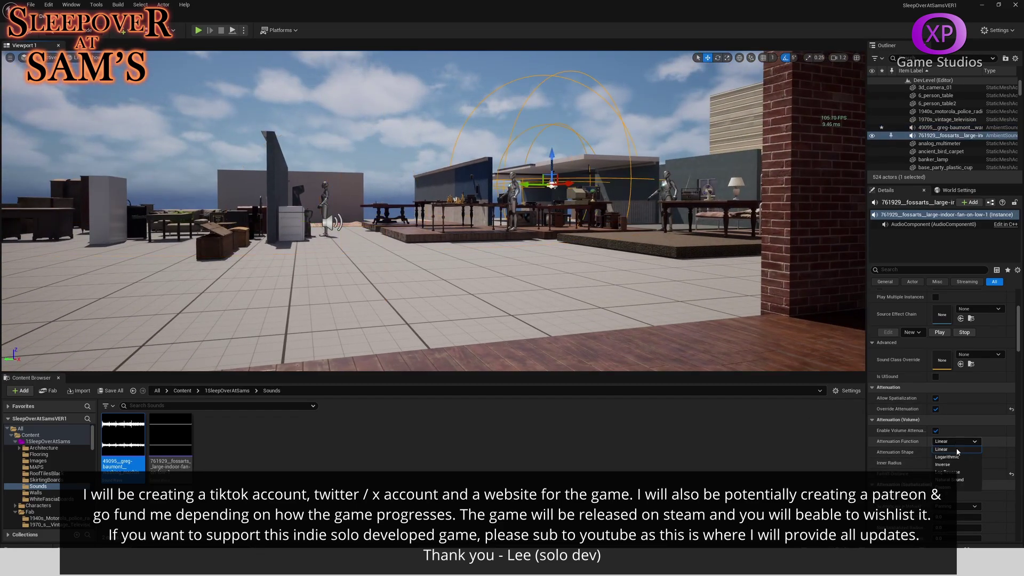
{"action": "left_click", "coordinate": [950, 480]}
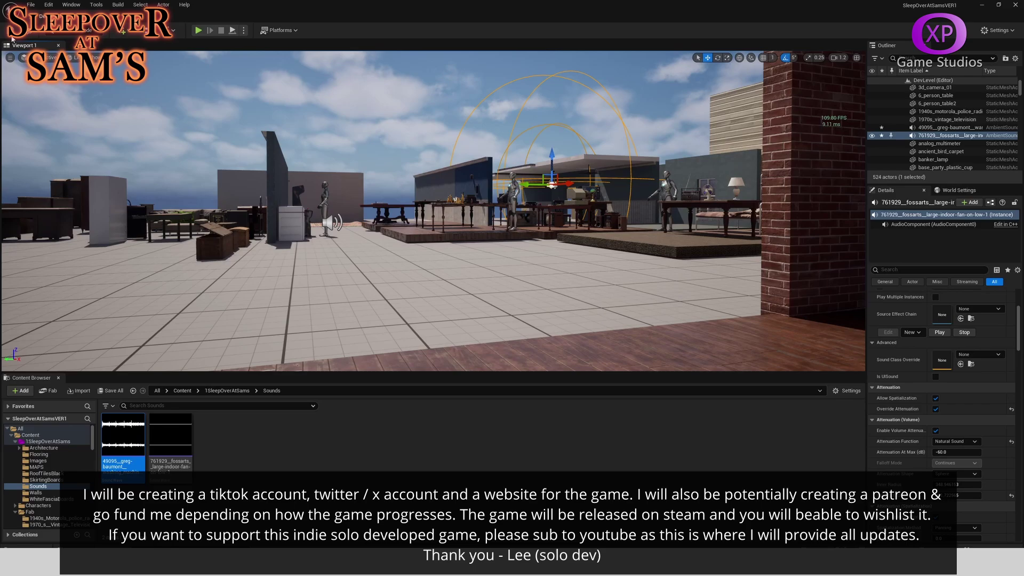
- Play-test the level again and move the character around the washing machine to hear its Natural Sound attenuation
{"action": "left_click", "coordinate": [197, 31]}
{"action": "left_click", "coordinate": [333, 111]}
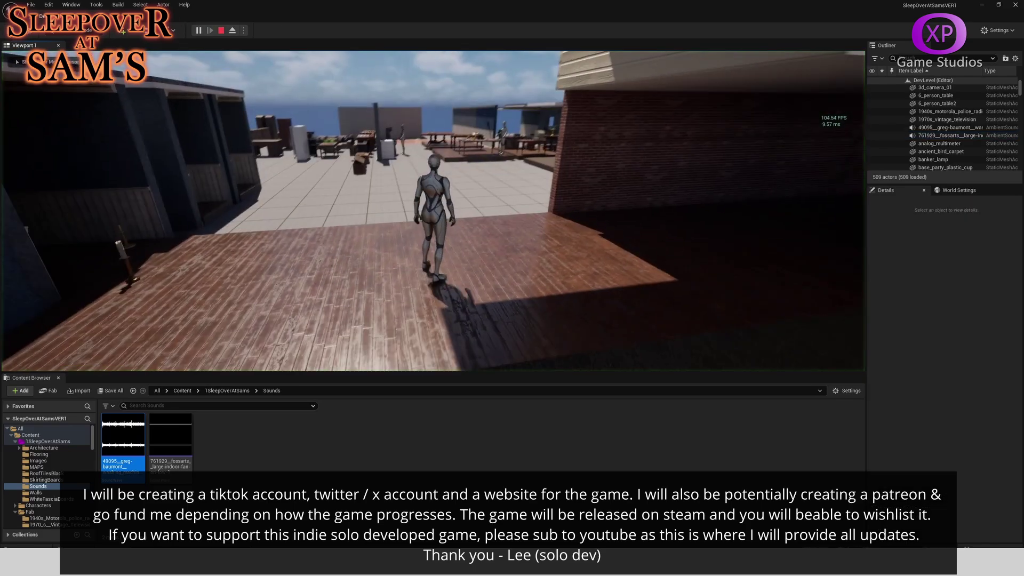
{"action": "key", "text": "w"}
{"action": "key", "text": "w"}
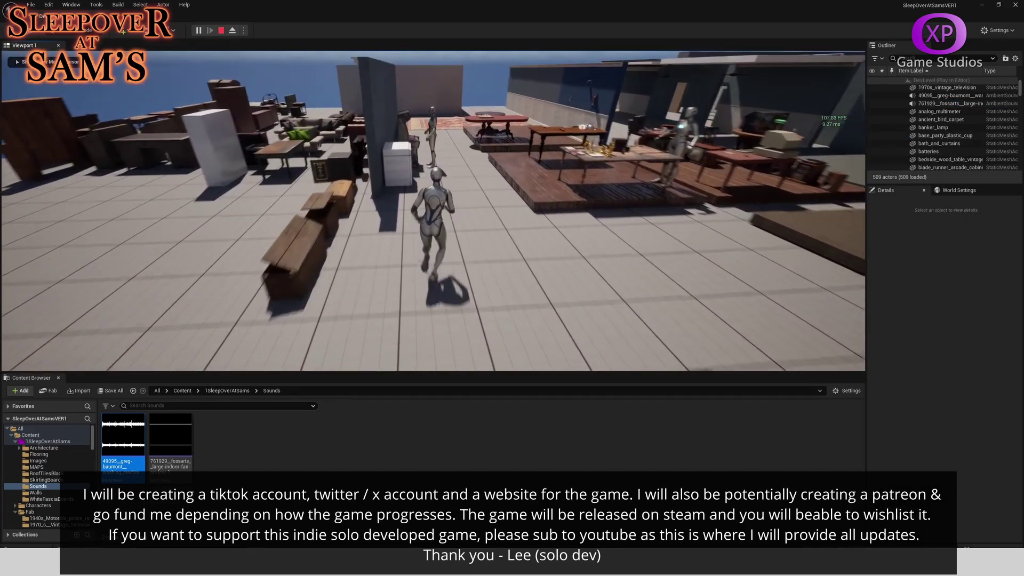
{"action": "key", "text": "w"}
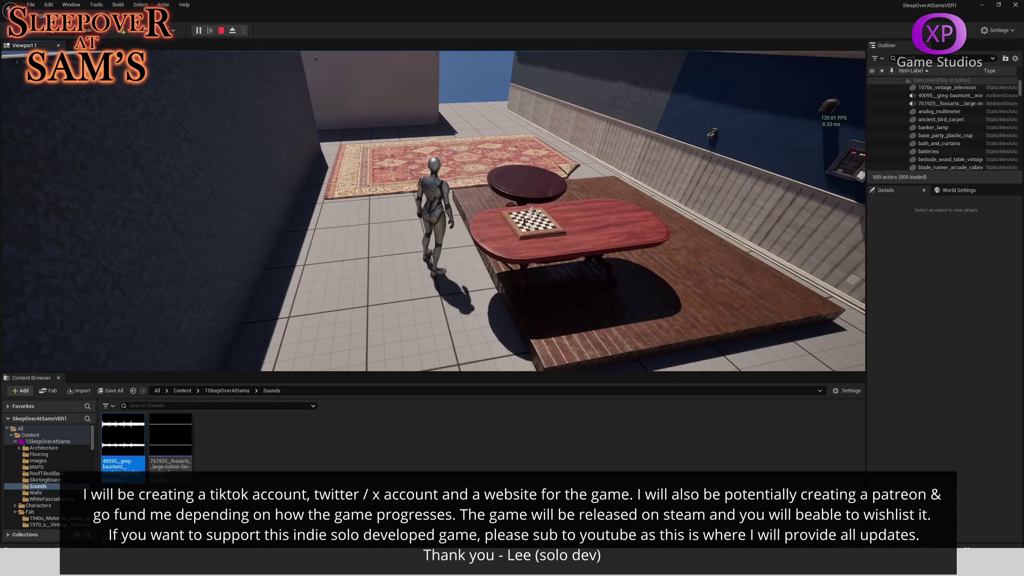
{"action": "key", "text": "w"}
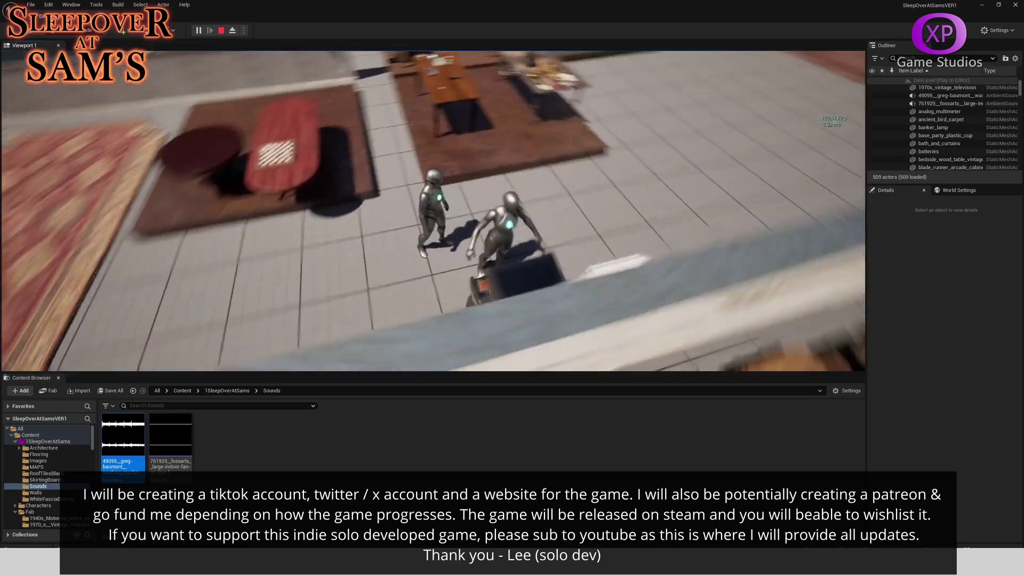
{"action": "key", "text": "w"}
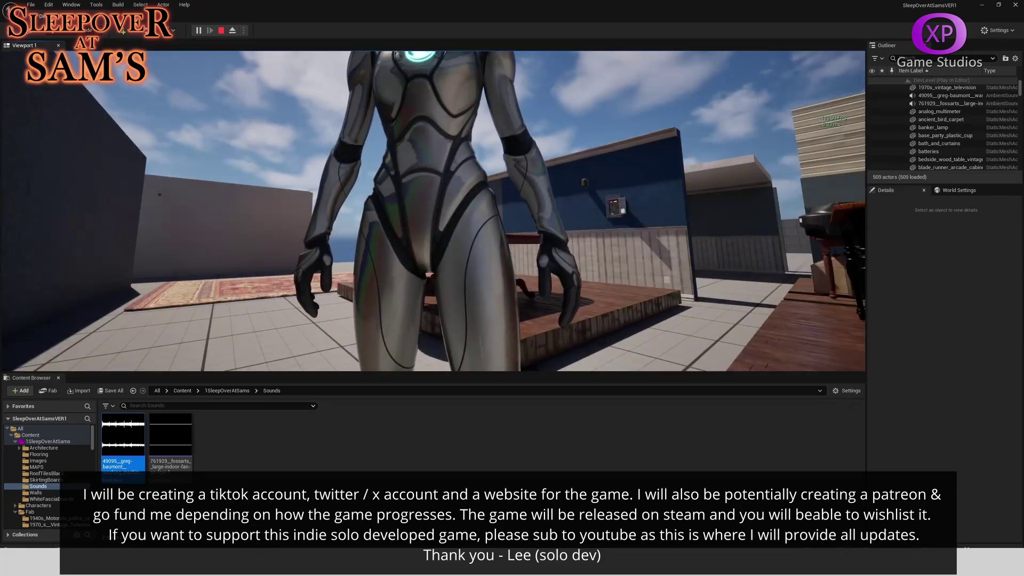
{"action": "key", "text": "w"}
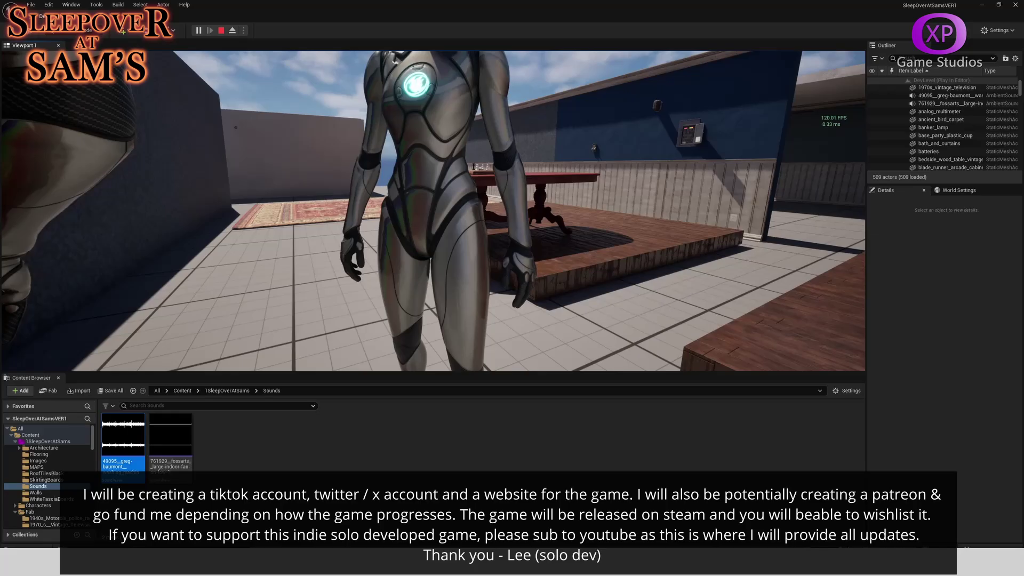
{"action": "key", "text": "w"}
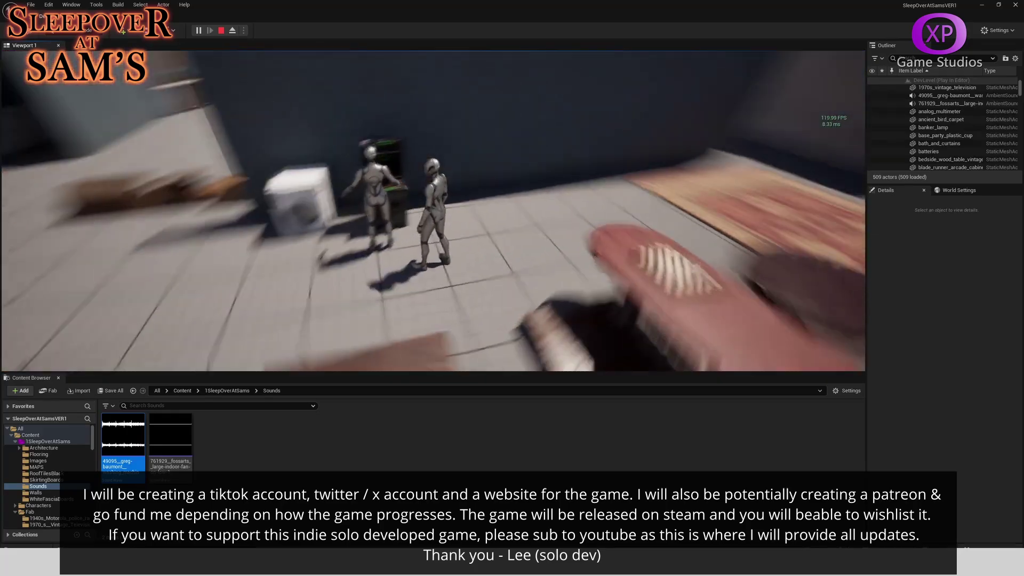
- Walk the character under the ceiling fans and around them to hear the fan sound's Natural Sound attenuation
{"action": "key", "text": "w"}
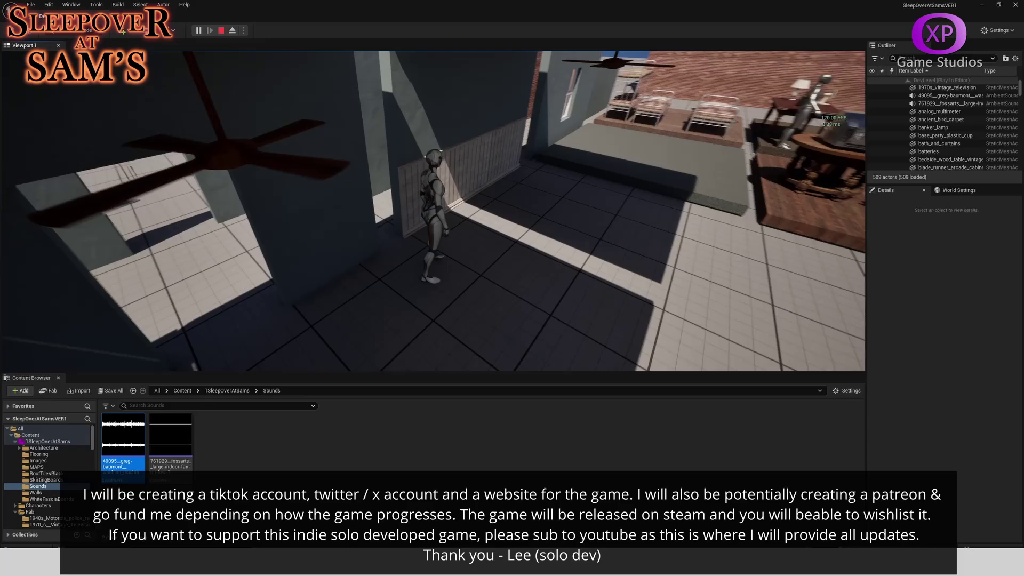
{"action": "key", "text": "s"}
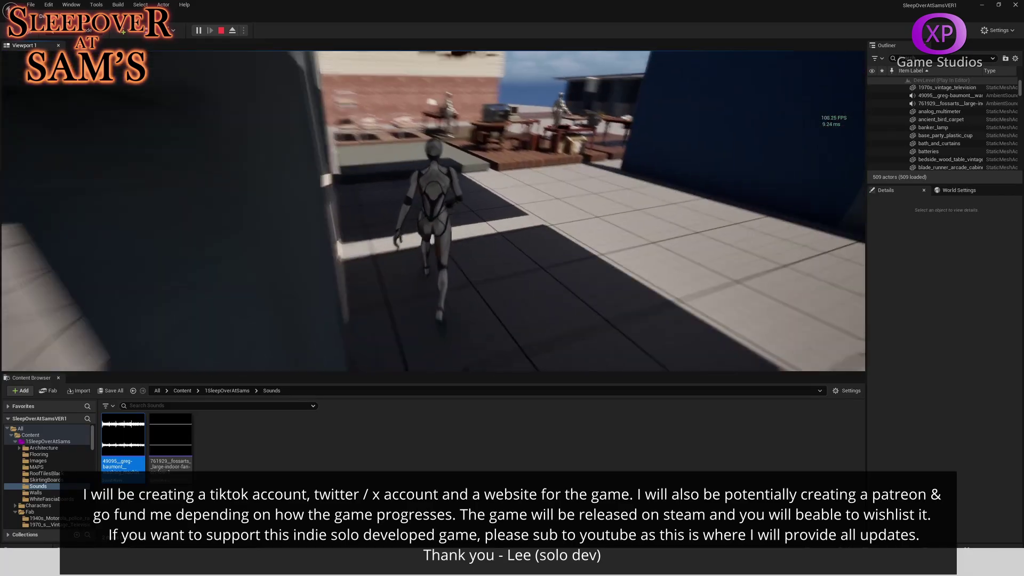